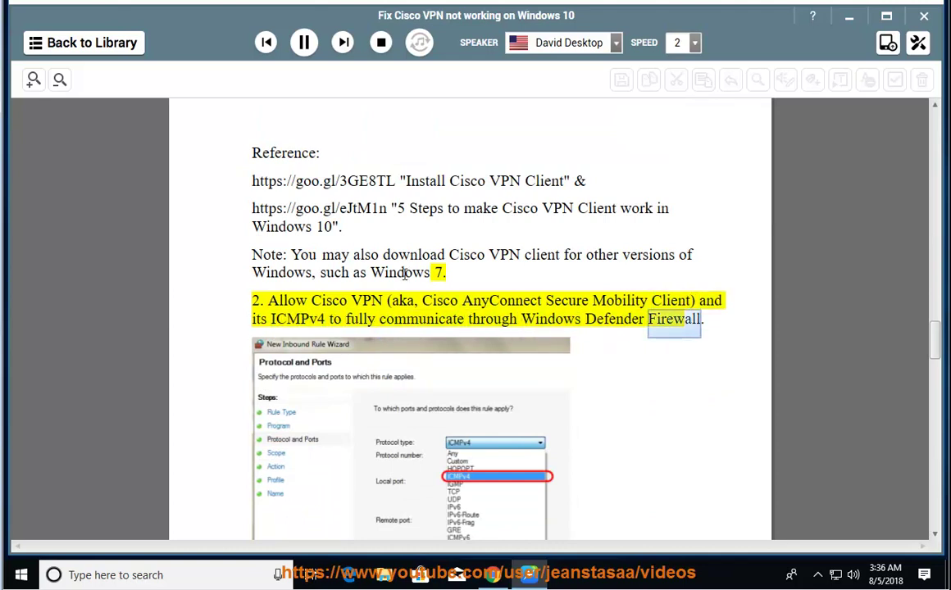
Step: Pause the read-aloud after step 2 and open Windows search
click(303, 43)
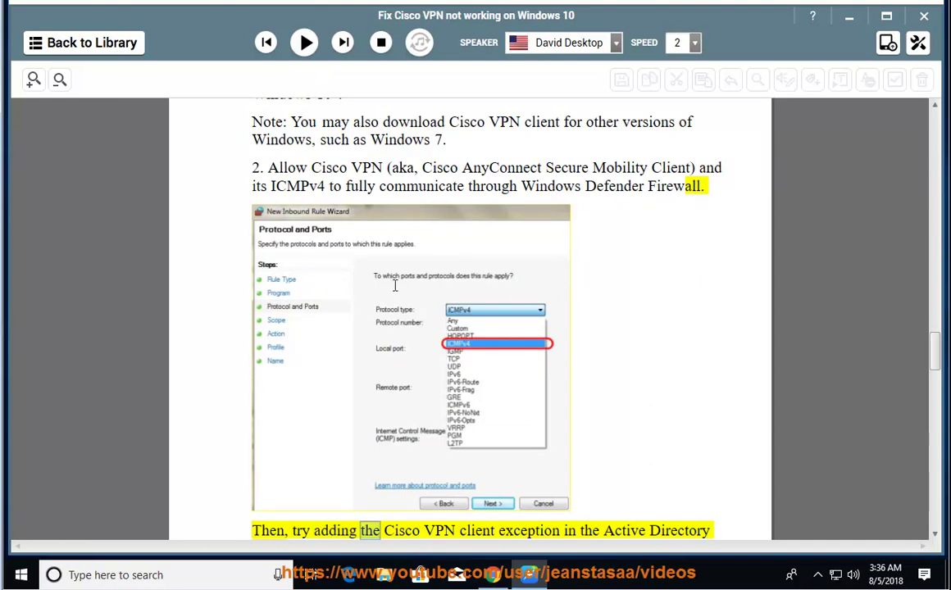
click(181, 574)
Step: Search 'FIRE', open Windows Defender Firewall, view its allowed apps, and return to the main page
text(FIRE)
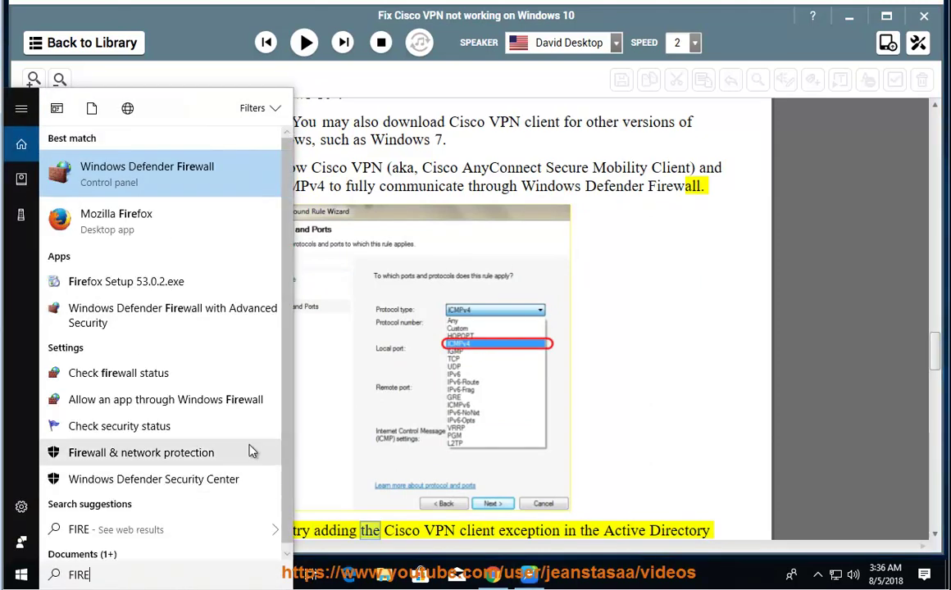
click(195, 182)
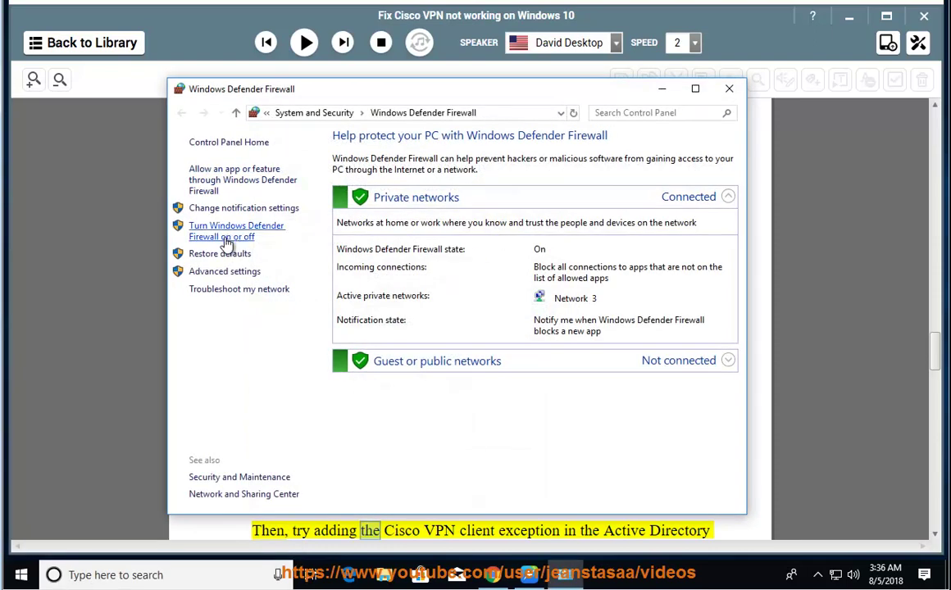
click(233, 188)
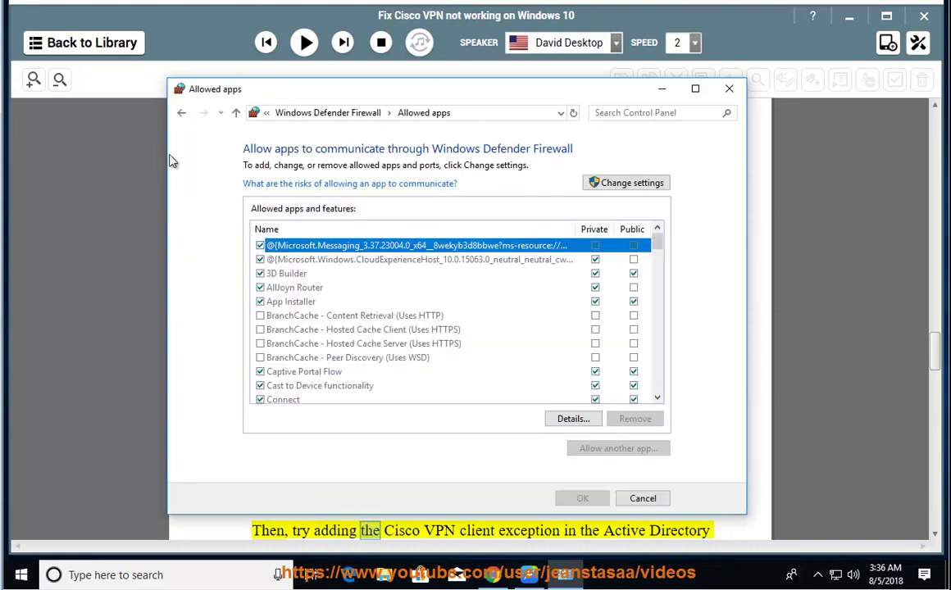
click(181, 112)
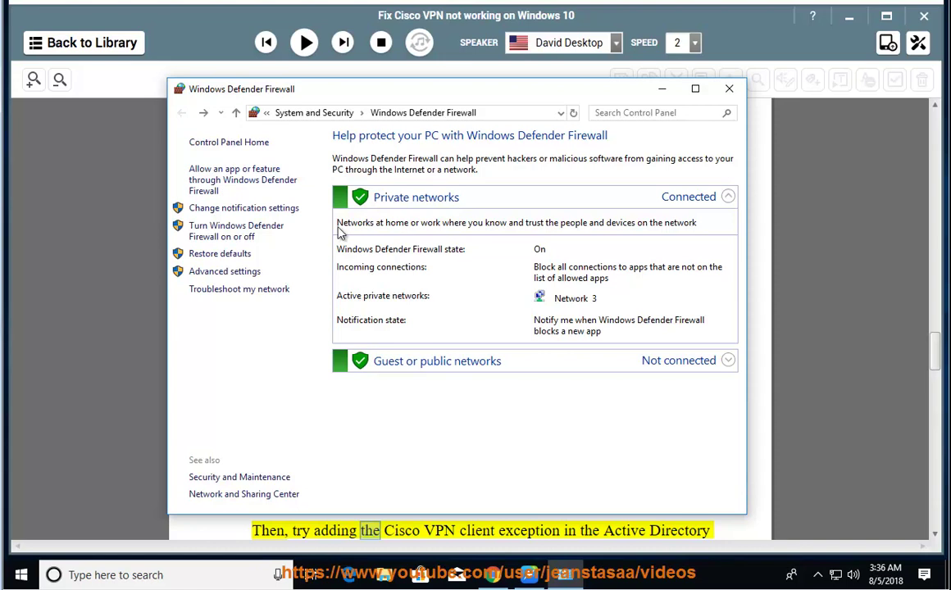
Step: Start a new inbound rule from Advanced settings' Inbound Rules, checking the guide alongside
click(252, 279)
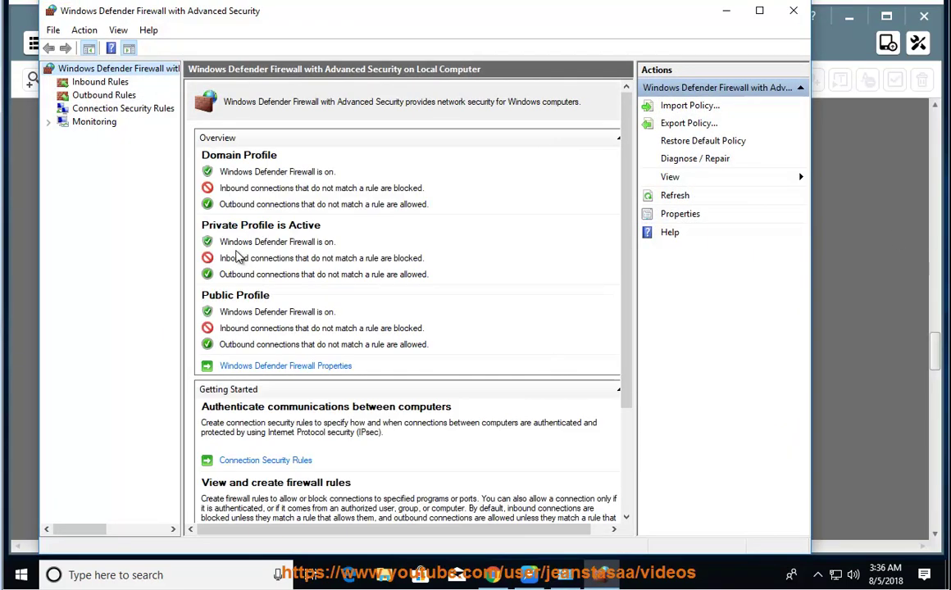
click(102, 83)
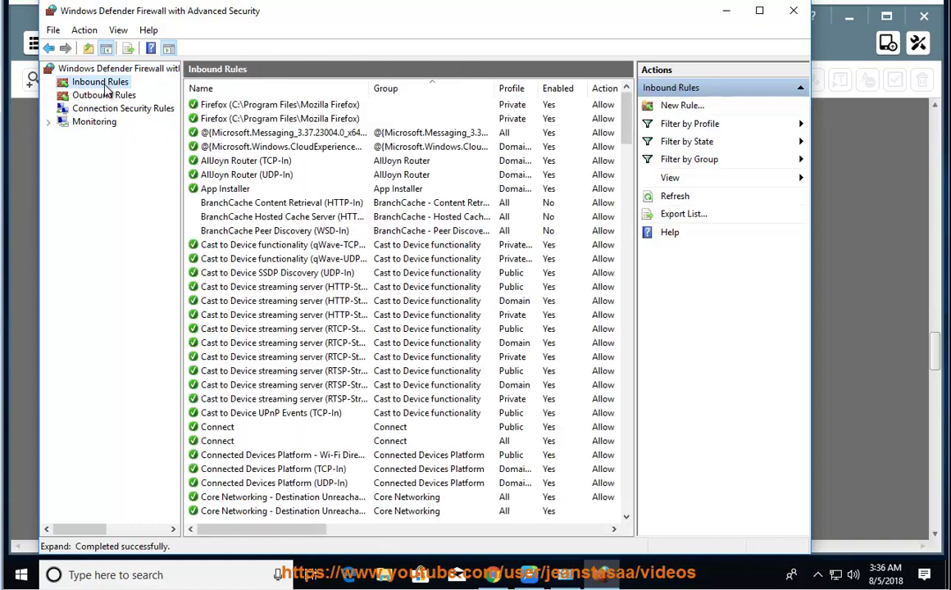
click(680, 107)
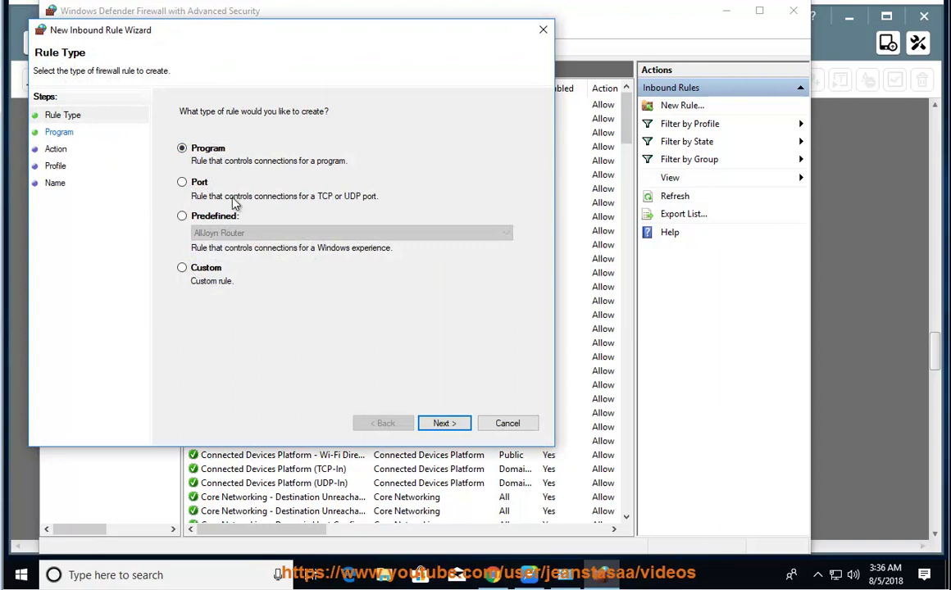
click(861, 344)
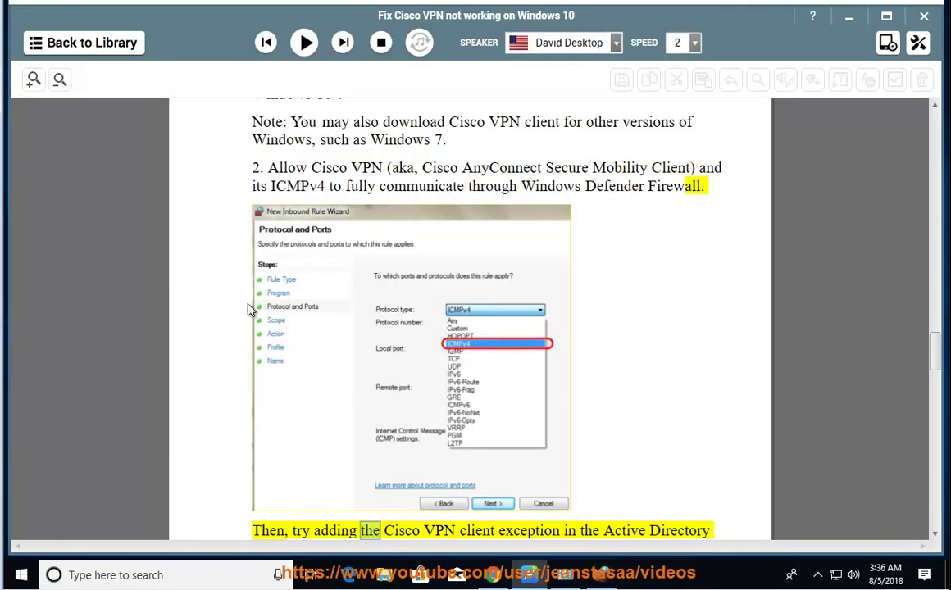
key(alt+Tab)
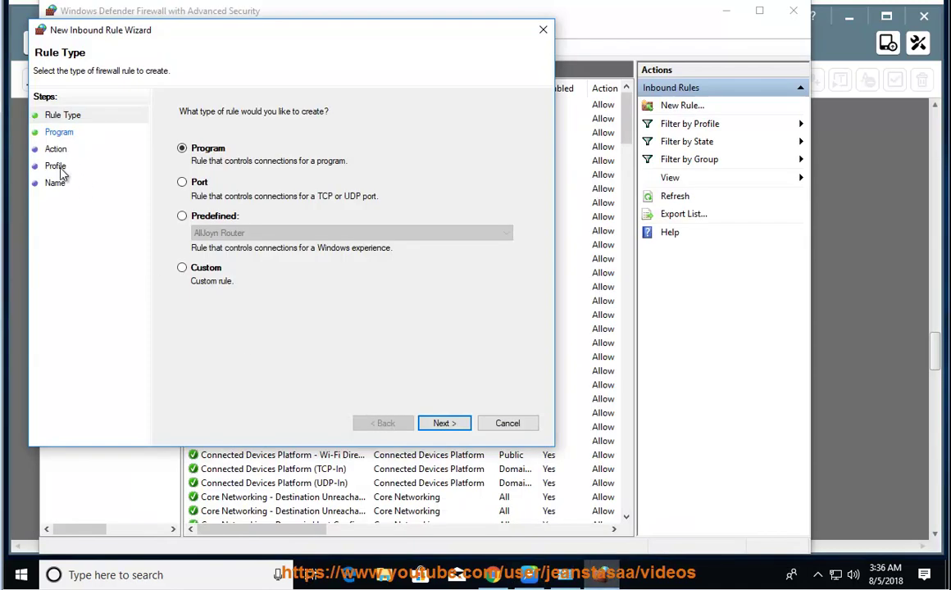
Step: Make it a Port rule, try TEST as specific local ports, and dismiss the invalid-port error
click(182, 183)
click(444, 424)
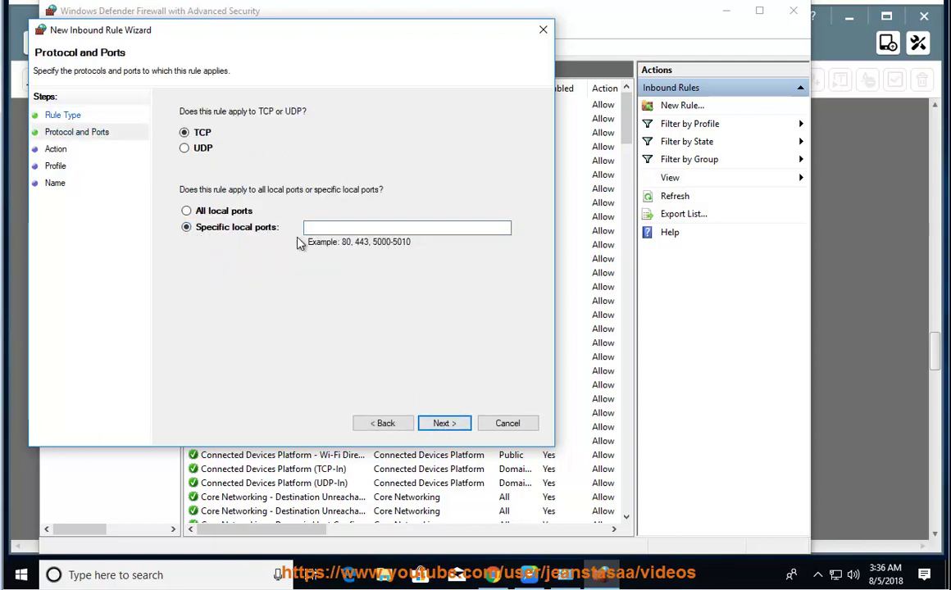
click(335, 230)
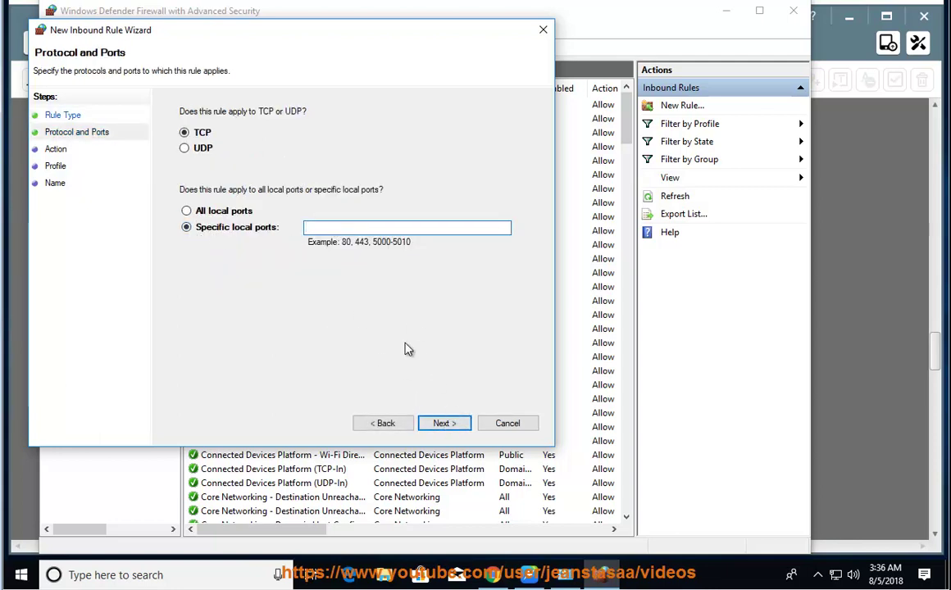
text(TEST)
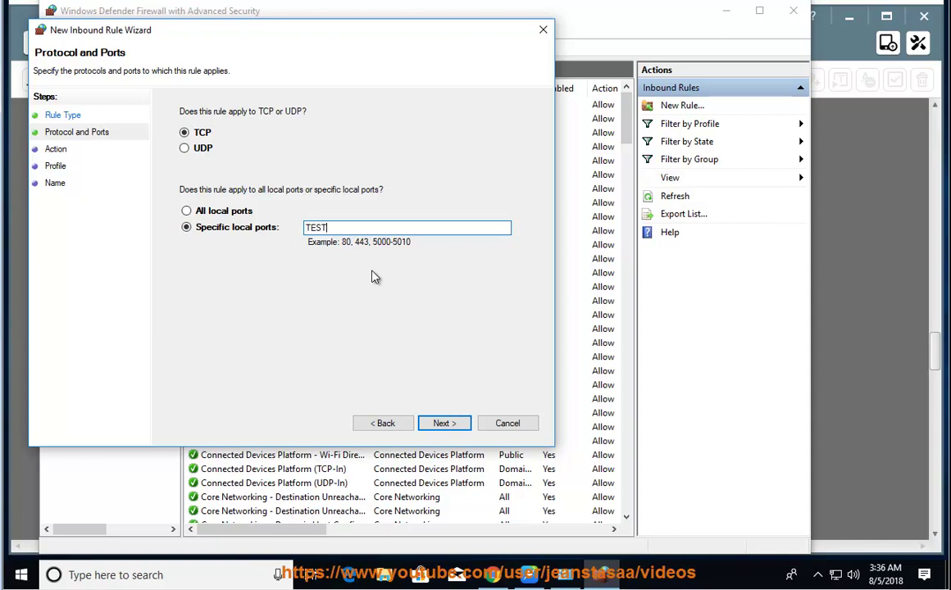
click(447, 425)
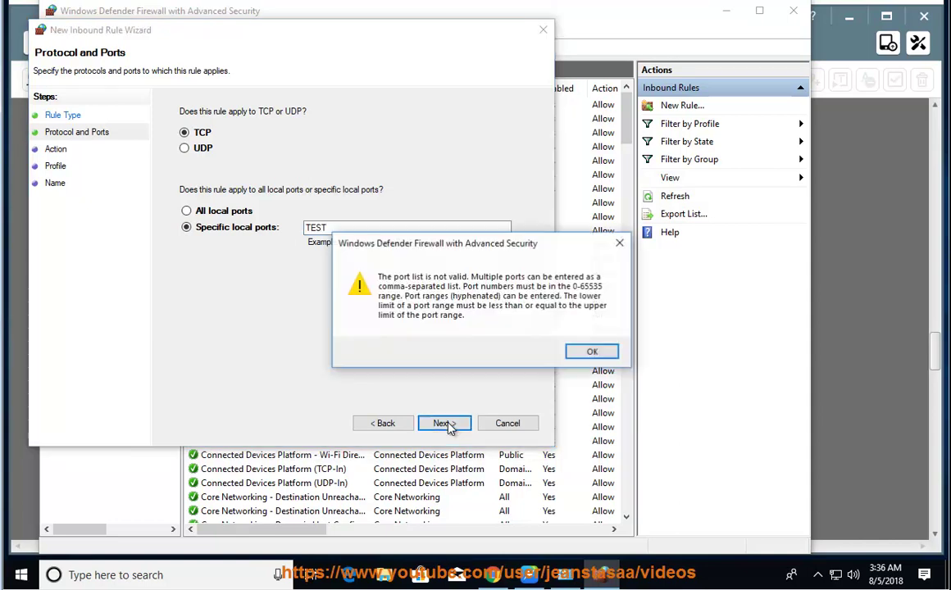
click(614, 357)
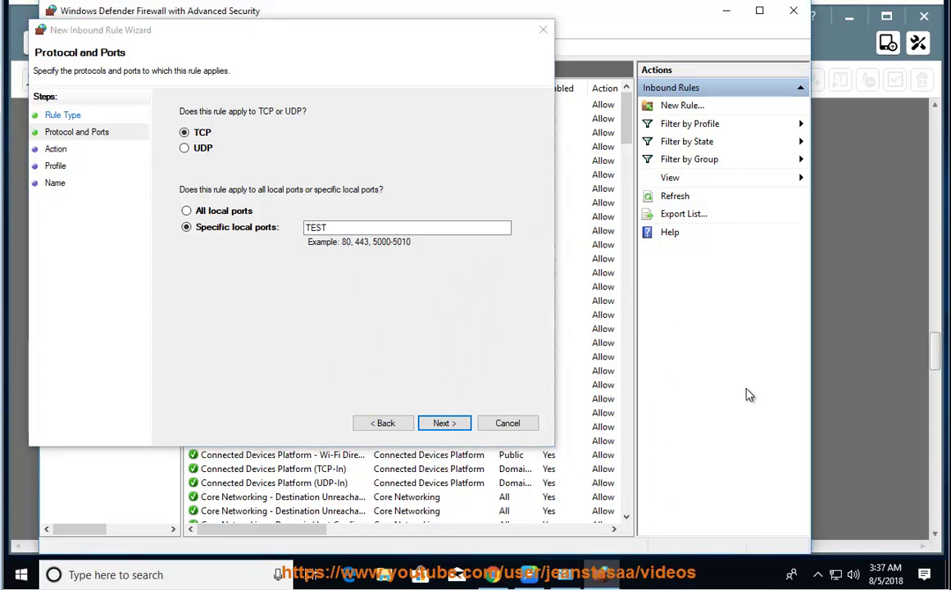
click(528, 566)
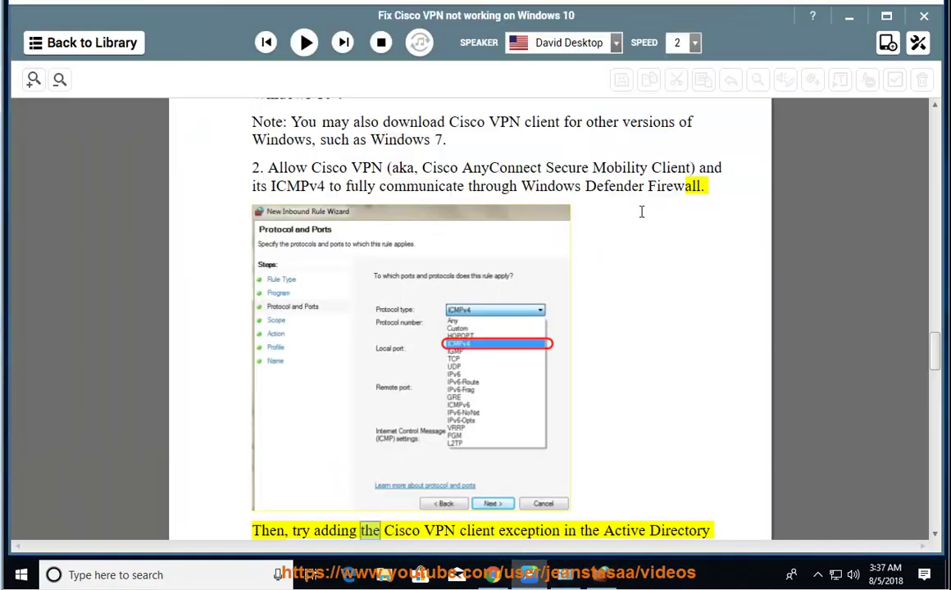
Step: Copy 'ICMPv4' from the guide and close the new inbound rule wizard
double_click(289, 187)
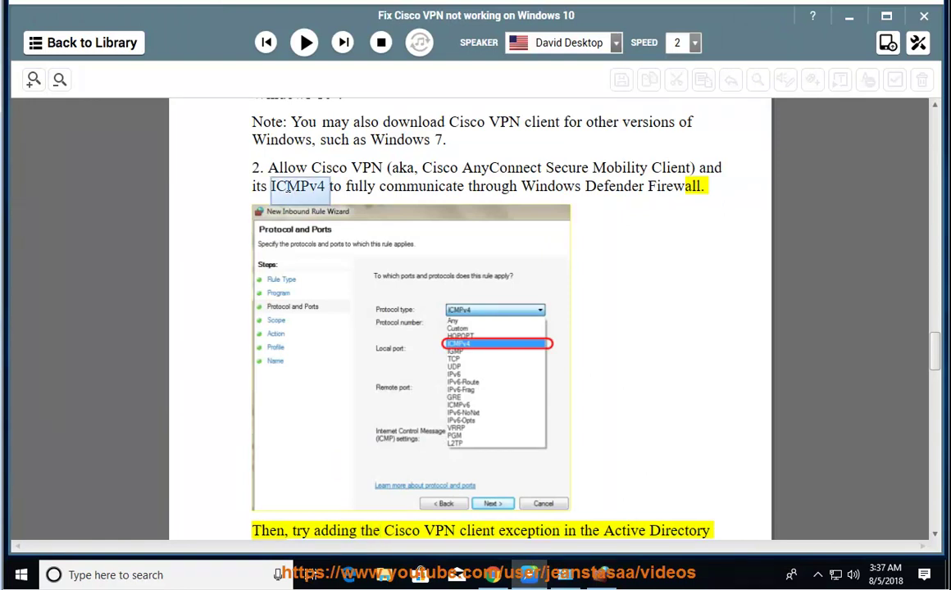
right_click(288, 187)
click(318, 211)
key(alt+Tab)
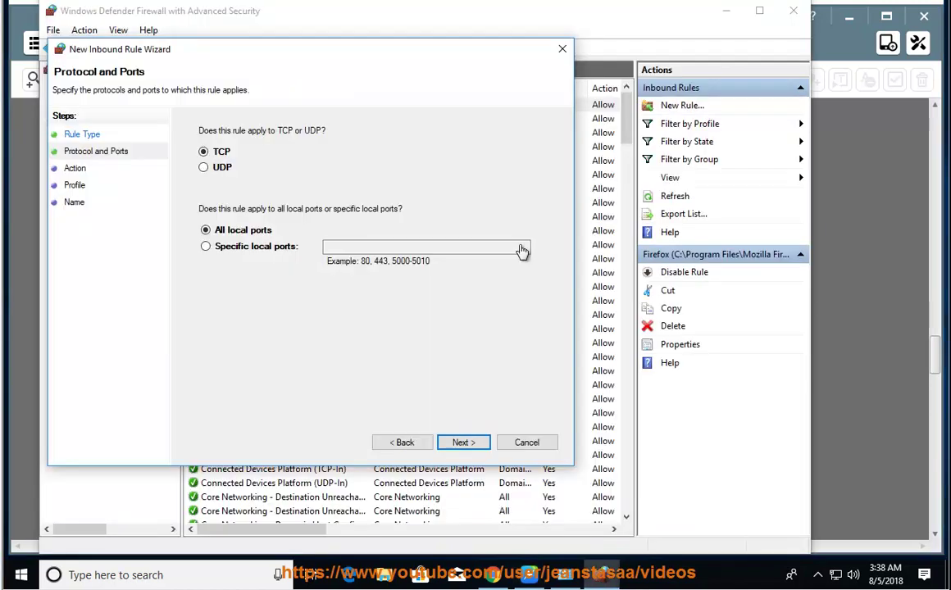
click(562, 49)
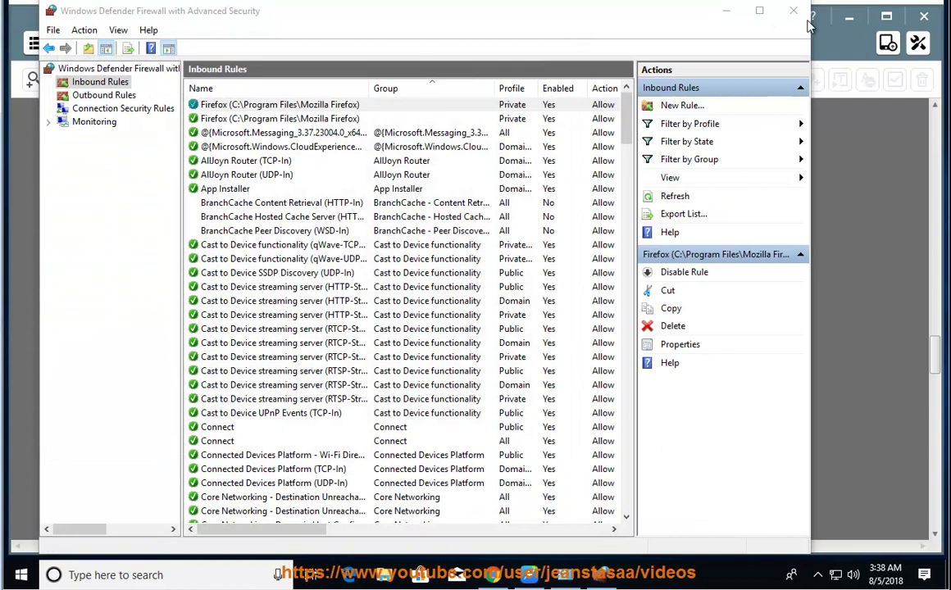
key(alt+Tab)
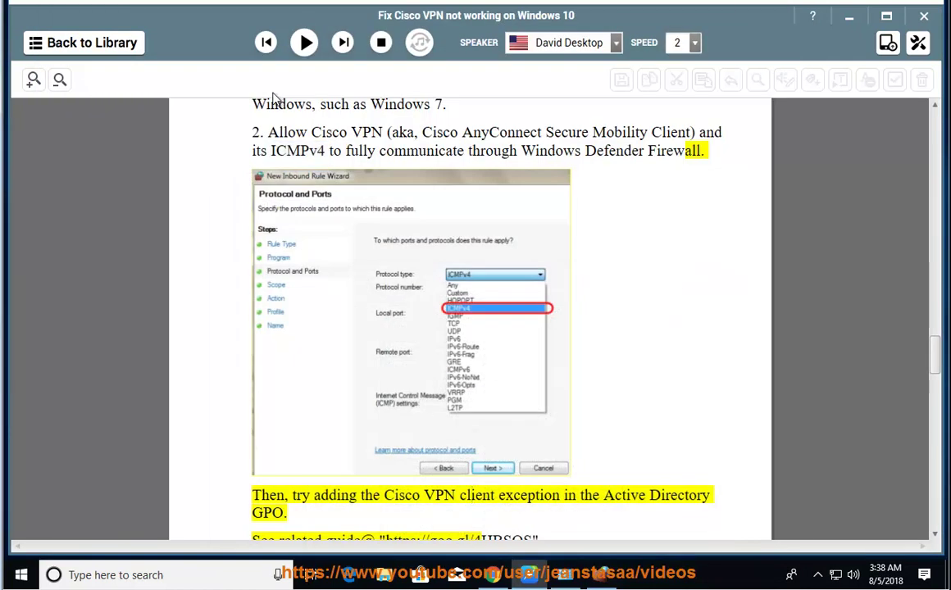
Step: Read on to the IPSec Policy Agent tip and select 'IPSec Policy Agent service'
click(304, 43)
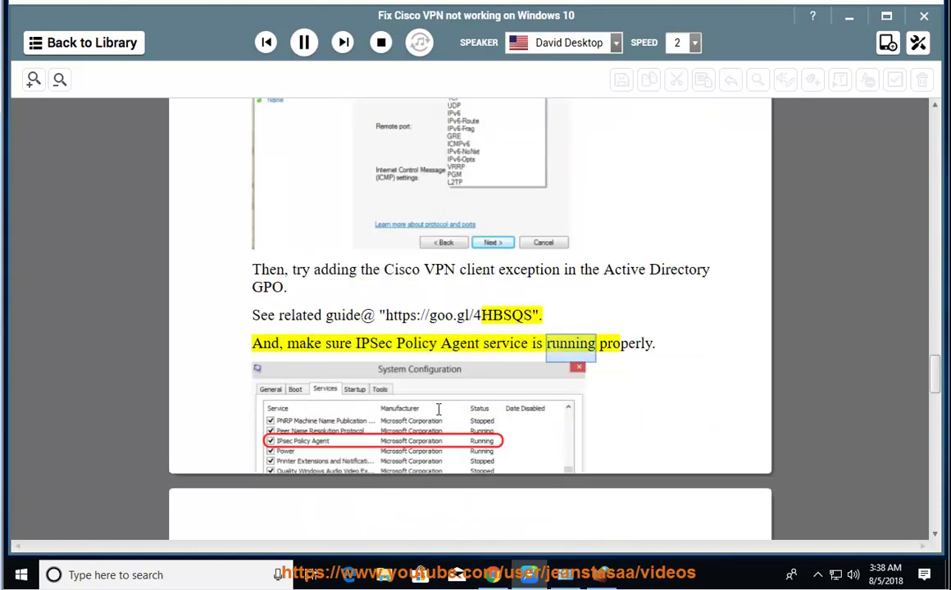
click(306, 48)
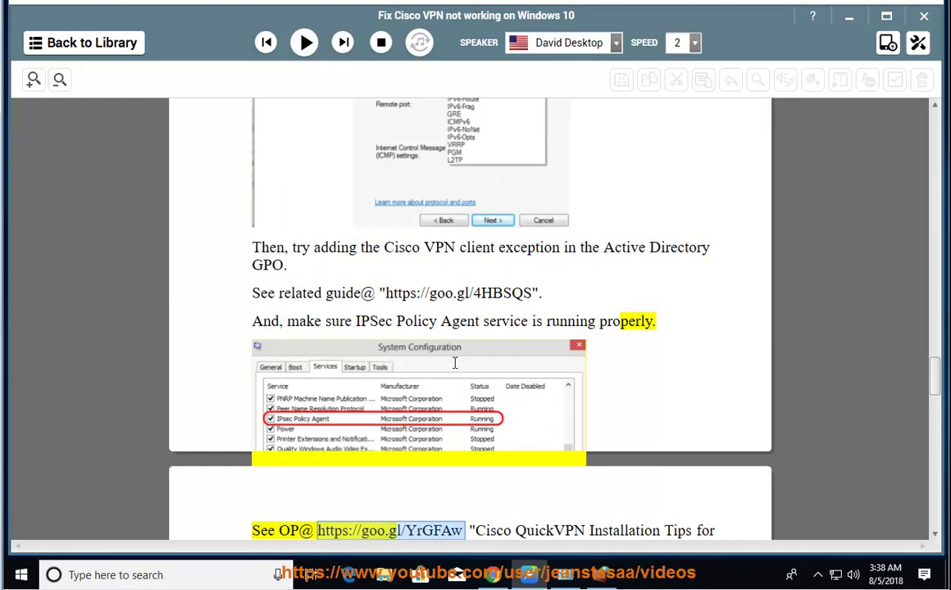
drag(528, 323, 341, 323)
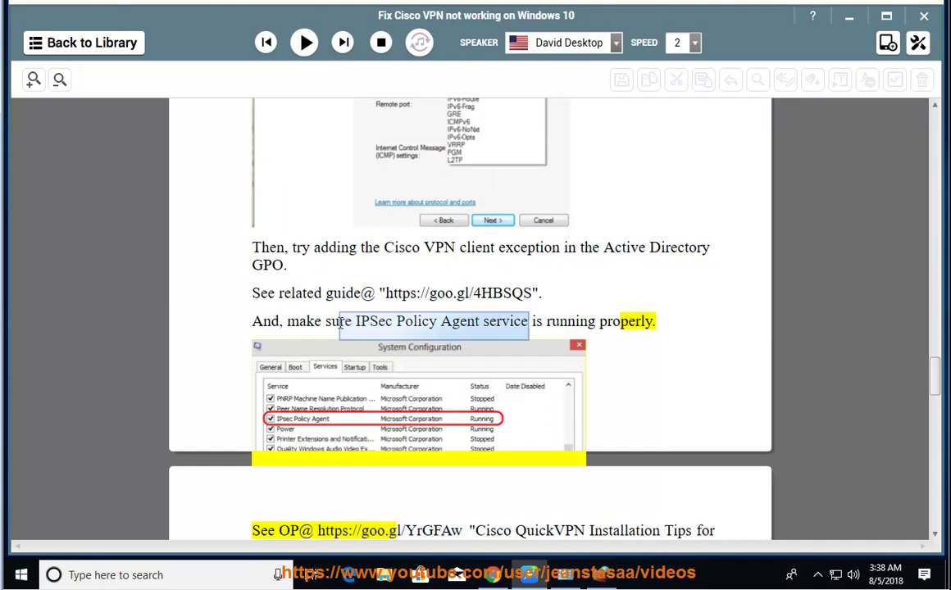
Step: Open Task Manager's Services tab, sort by name, and jump to services starting with I
right_click(595, 574)
click(672, 512)
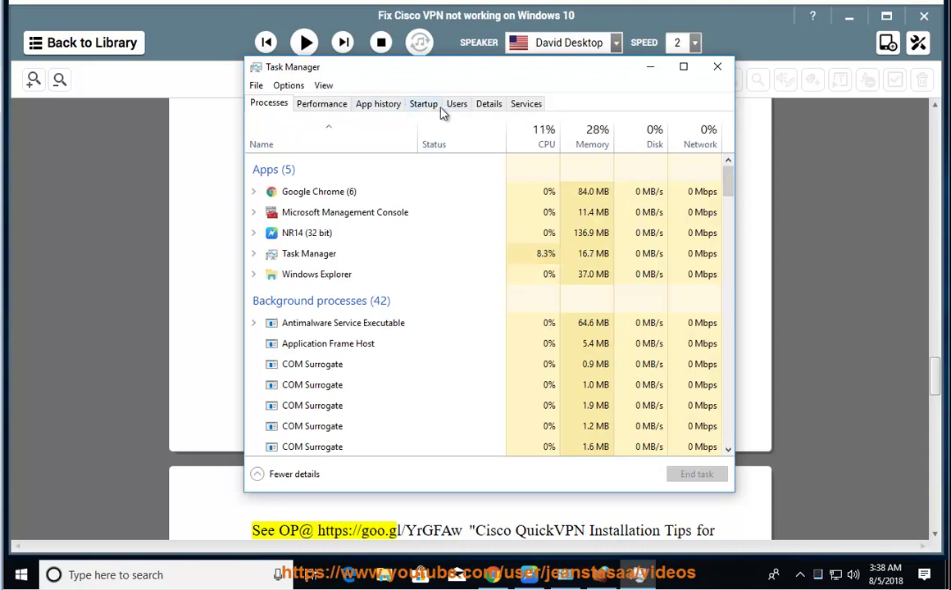
click(426, 104)
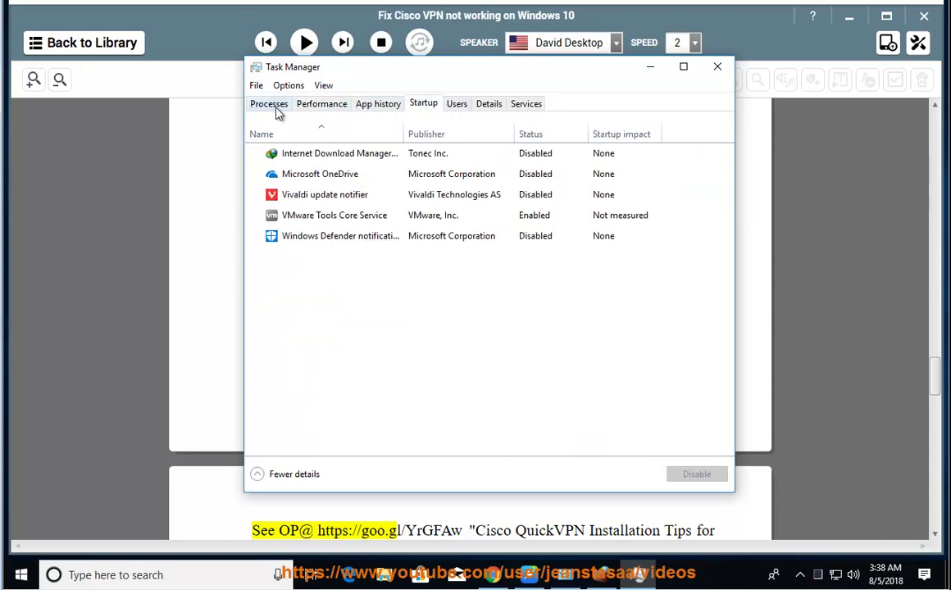
click(526, 103)
drag(390, 76, 683, 181)
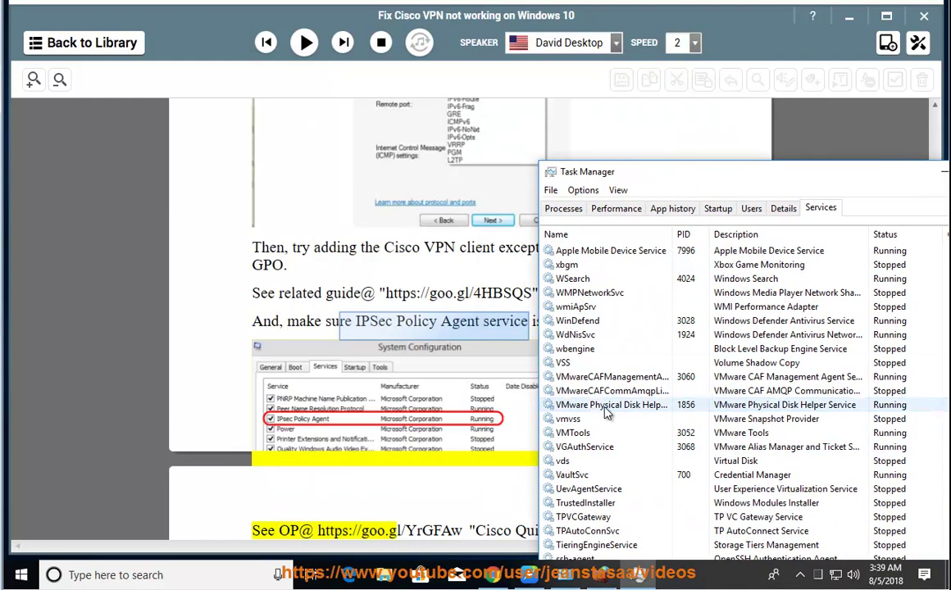
click(573, 235)
key(i)
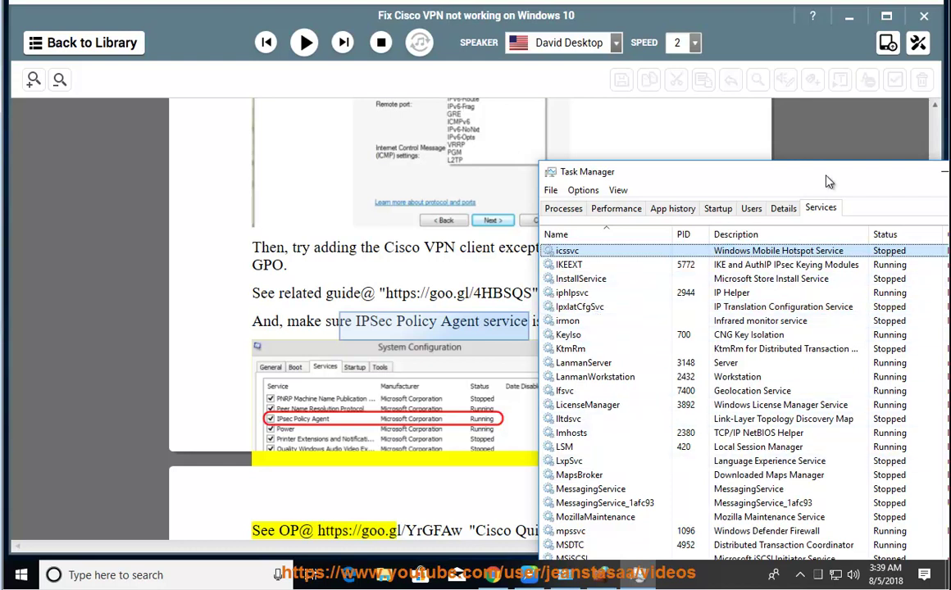
drag(829, 176, 750, 174)
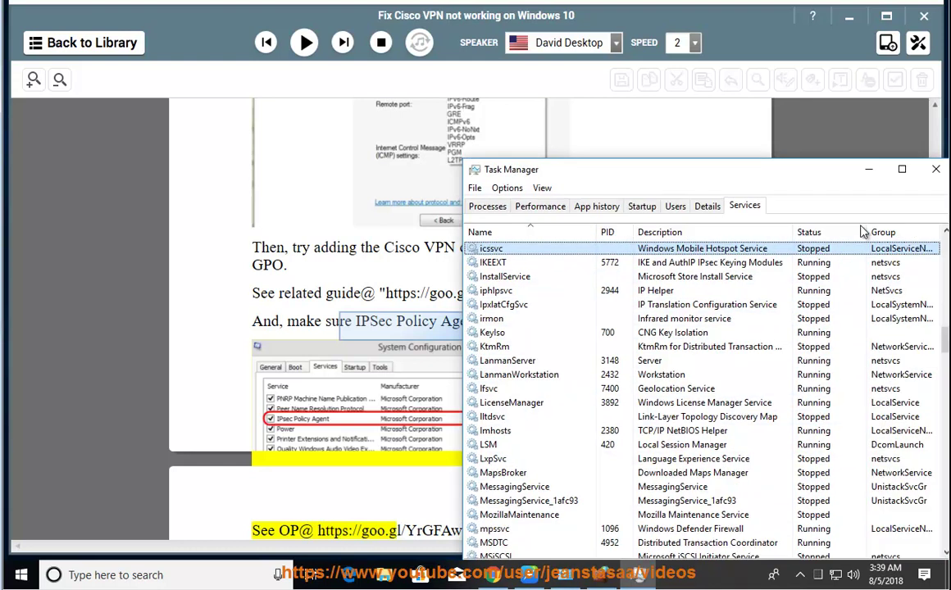
Step: Read the guide aloud to step 3, mark the Network adapters text, and minimize the reader
click(865, 165)
click(304, 43)
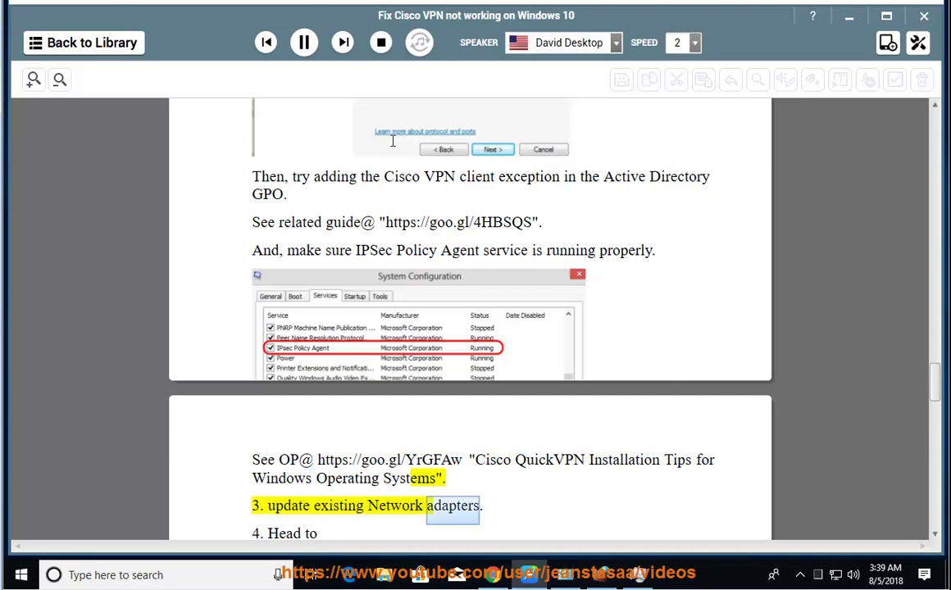
click(316, 47)
drag(509, 503, 358, 502)
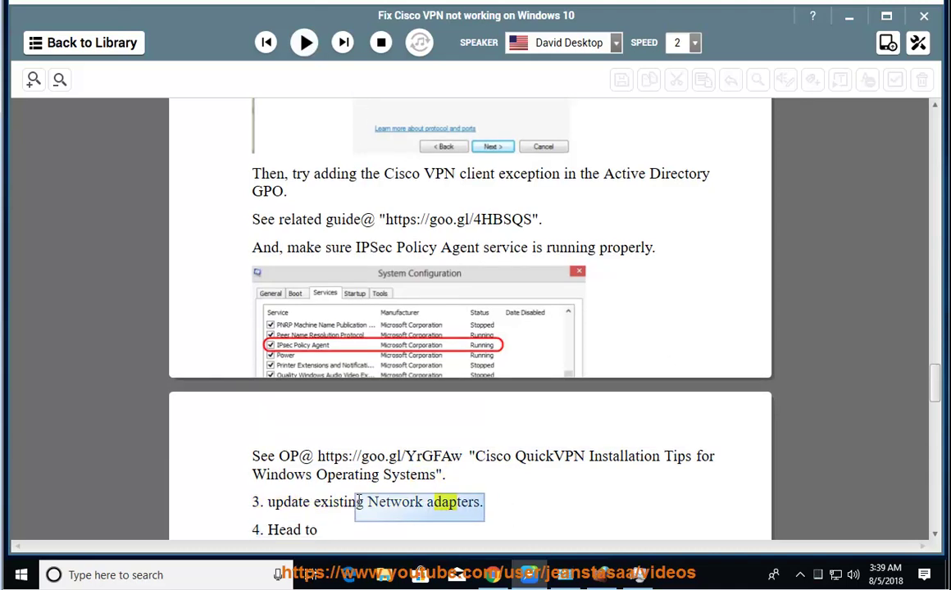
click(848, 15)
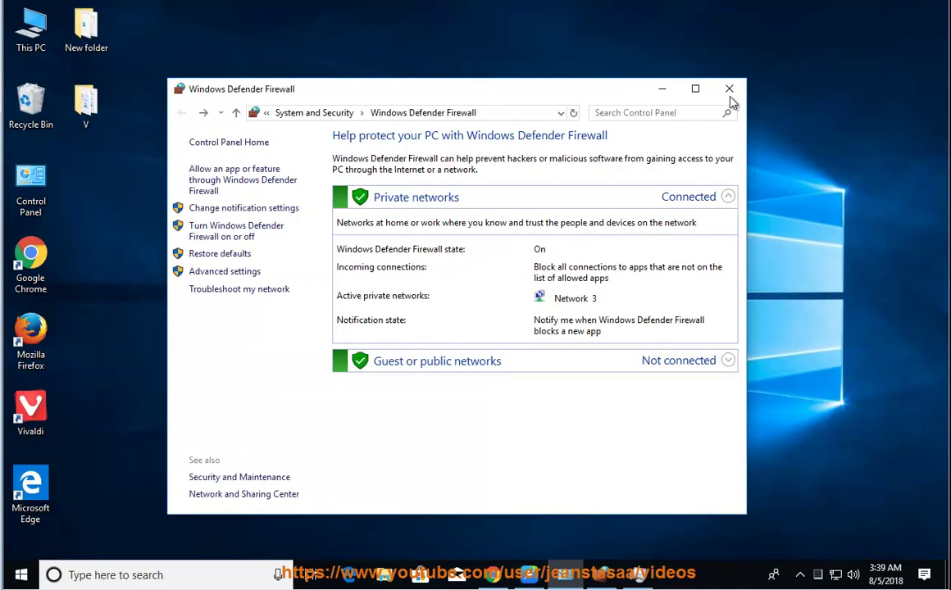
Step: Close the Firewall window and open Device Manager through This PC's Computer Management
click(730, 89)
right_click(37, 28)
click(69, 70)
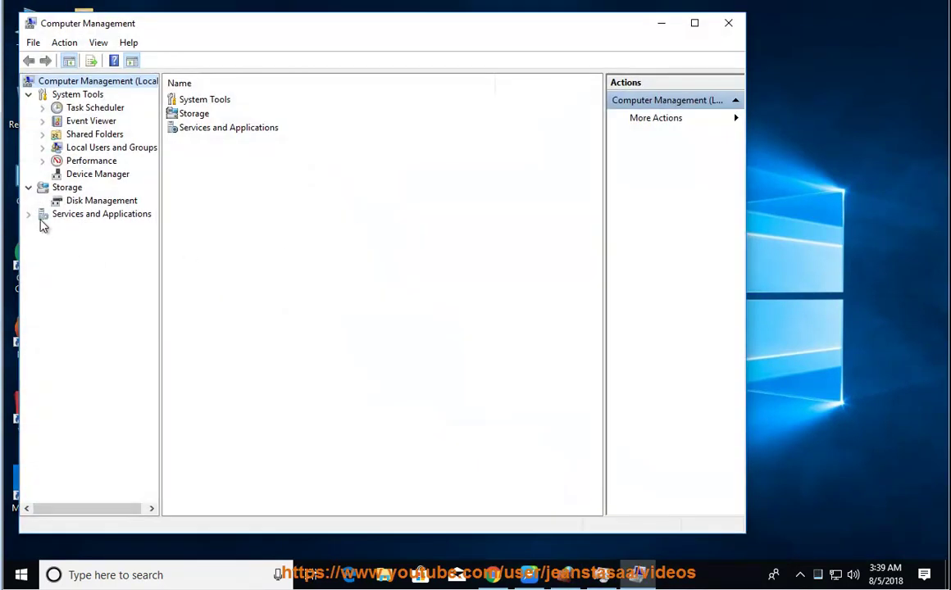
click(30, 214)
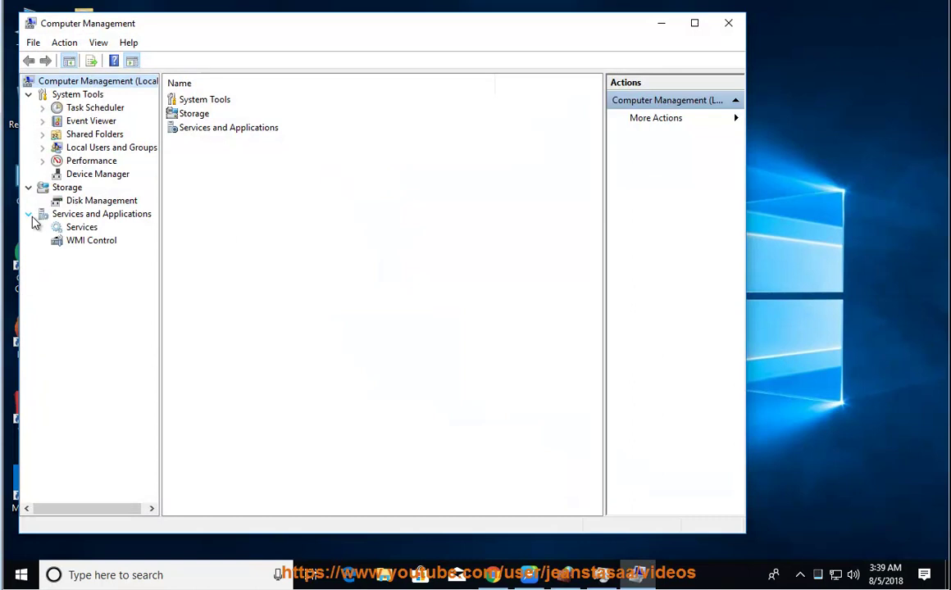
click(91, 174)
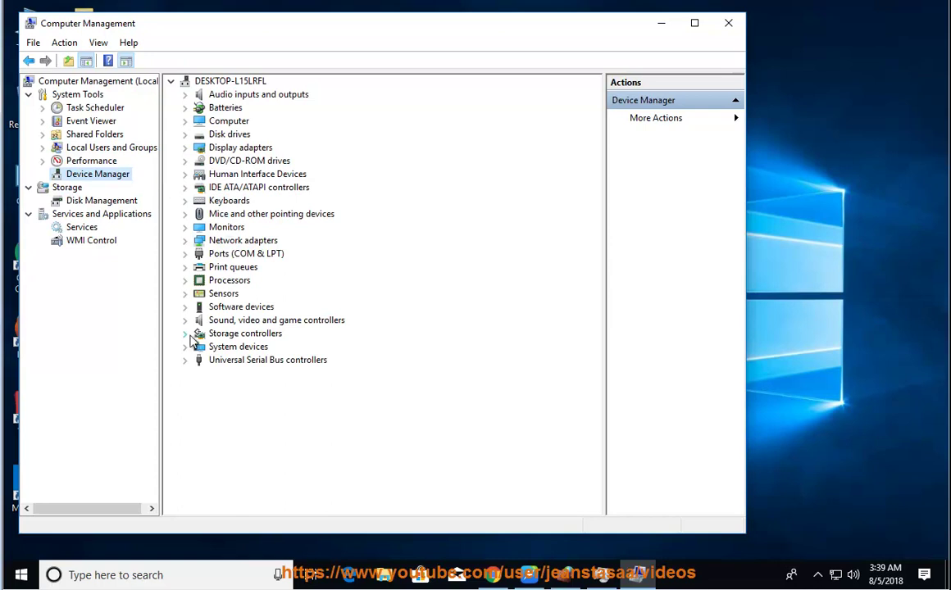
Step: Start, then cancel, a driver update for the Intel(R) 82574L Gigabit Network Connection adapter
click(185, 240)
click(270, 253)
right_click(289, 258)
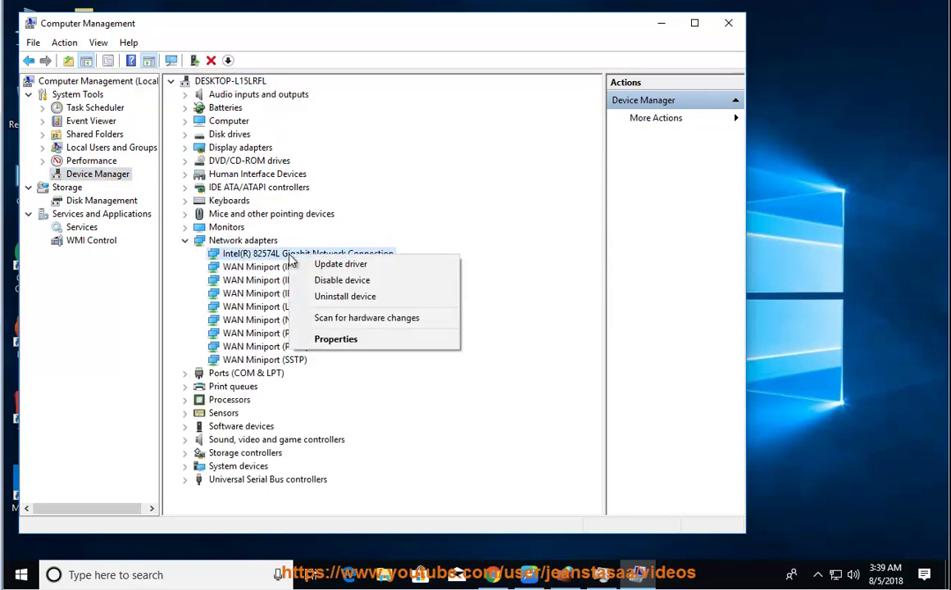
click(309, 263)
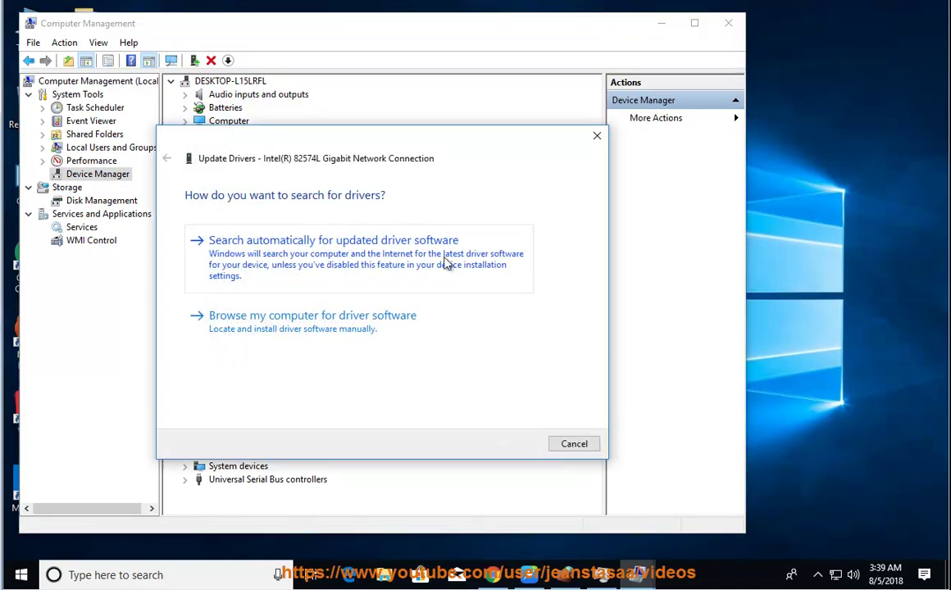
click(574, 443)
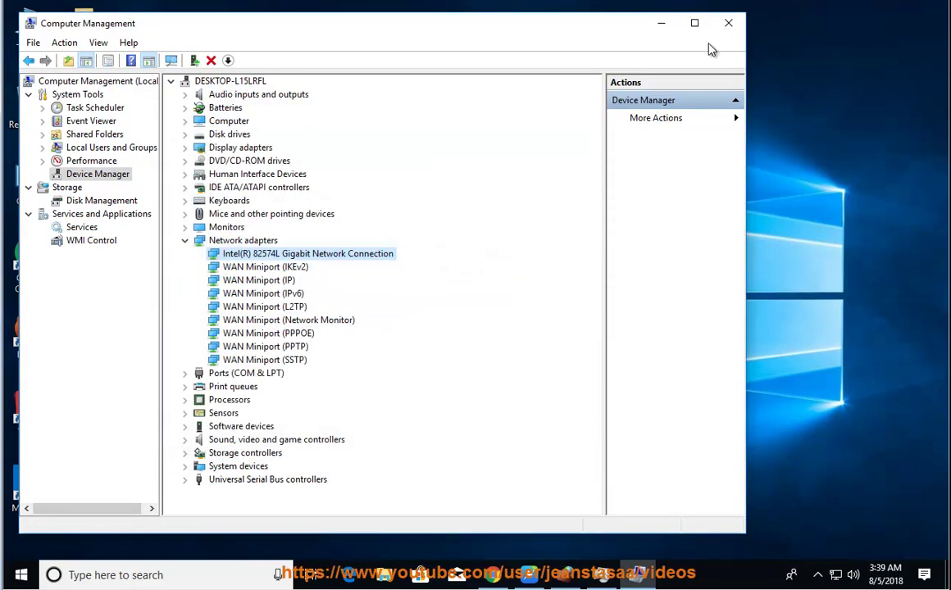
click(727, 23)
click(532, 577)
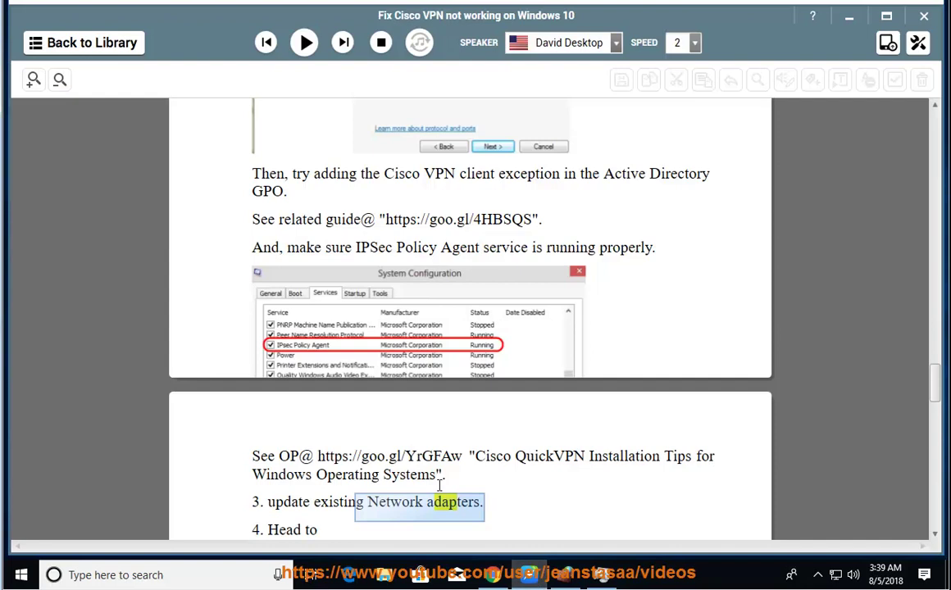
Step: Read step 4 aloud and copy the path HKEY_LOCAL_MACHINE\SYSTEM\CurrentControlSet\Services
click(304, 43)
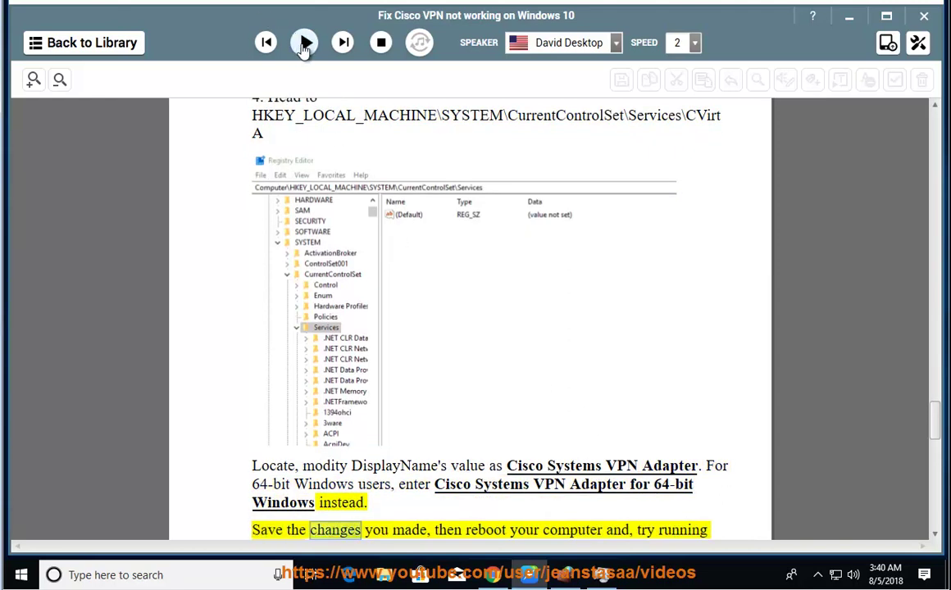
scroll(582, 335, up, 2)
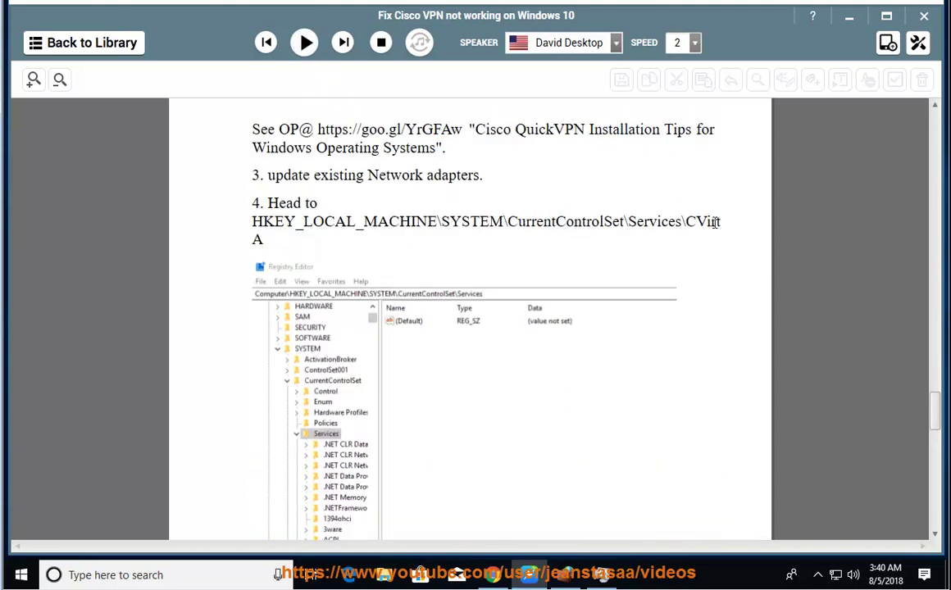
drag(684, 222, 254, 223)
click(277, 262)
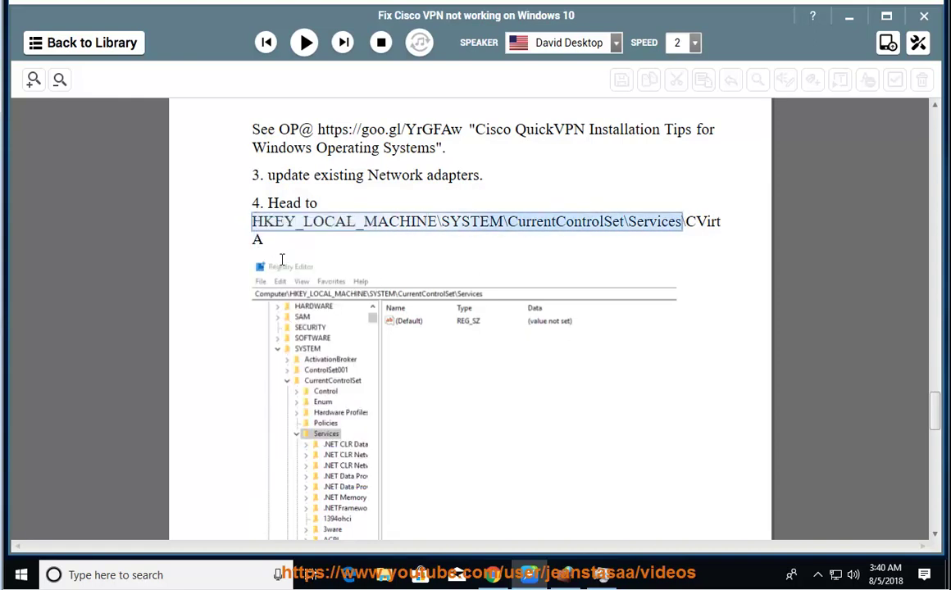
Step: Launch Registry Editor from the Run box with administrator approval
key(super+r)
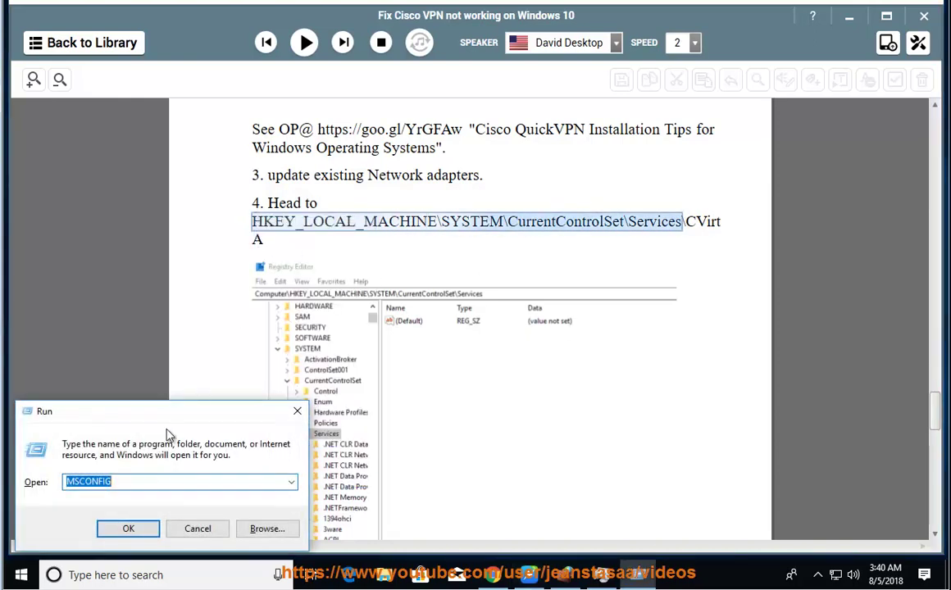
click(290, 482)
click(164, 493)
text(rege)
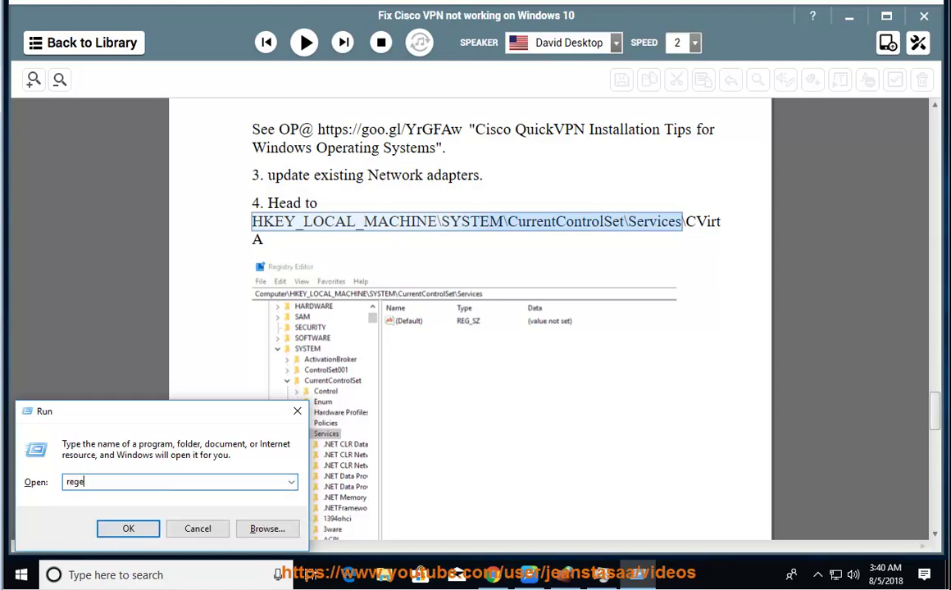
key(Return)
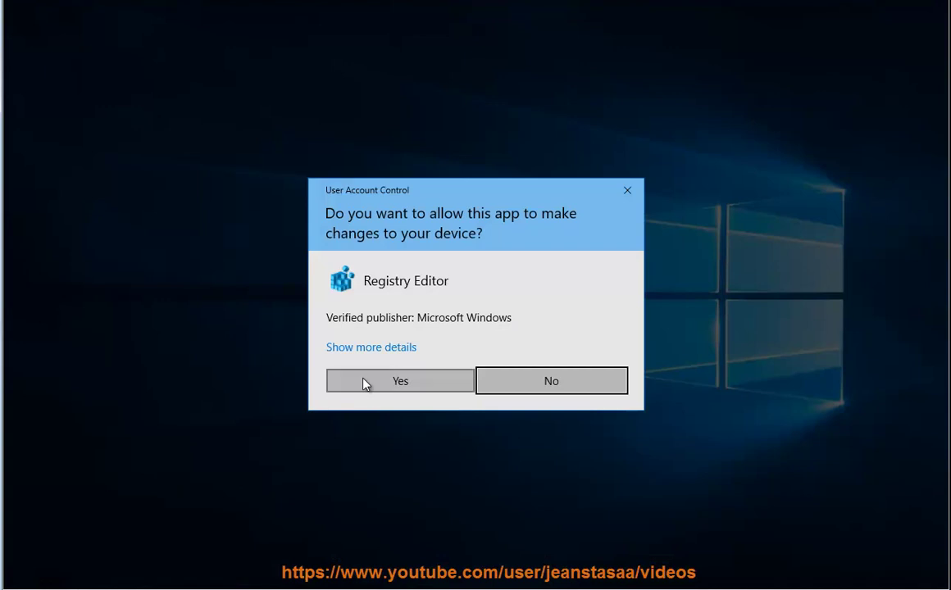
click(336, 381)
Step: Paste the Services path into the address bar and scroll down to the CSC key
click(188, 141)
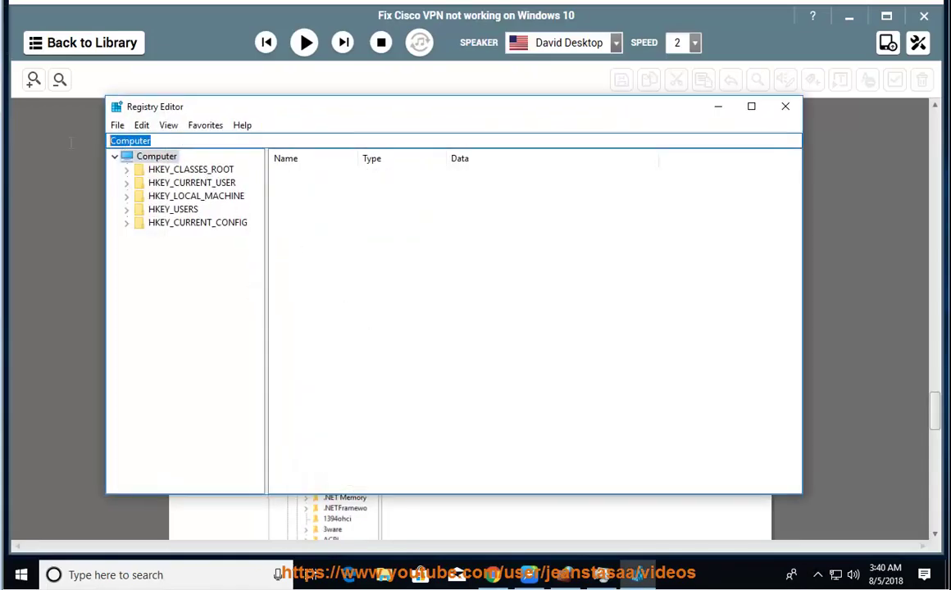
right_click(134, 140)
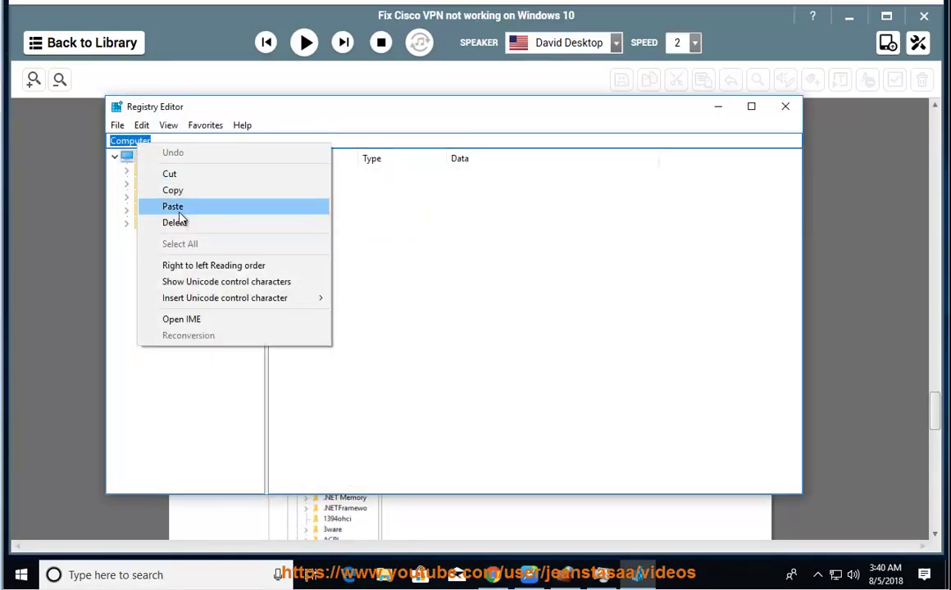
click(179, 208)
key(Return)
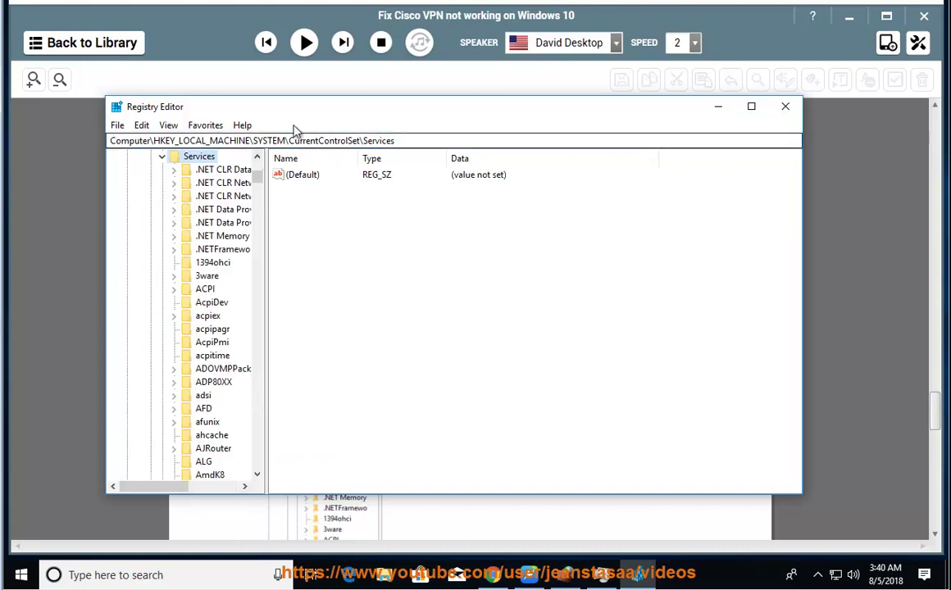
drag(304, 116, 528, 295)
scroll(409, 410, down, 2)
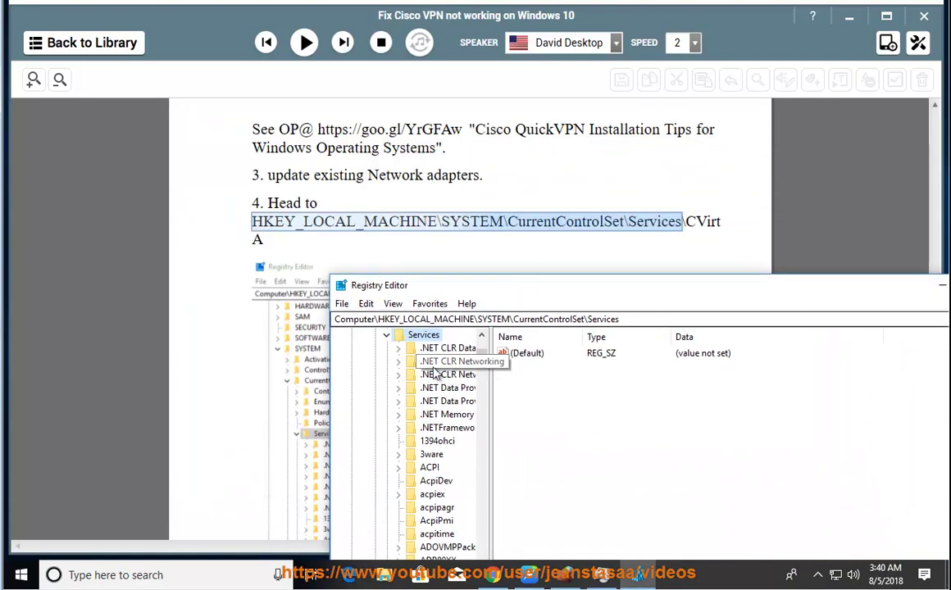
scroll(446, 447, down, 15)
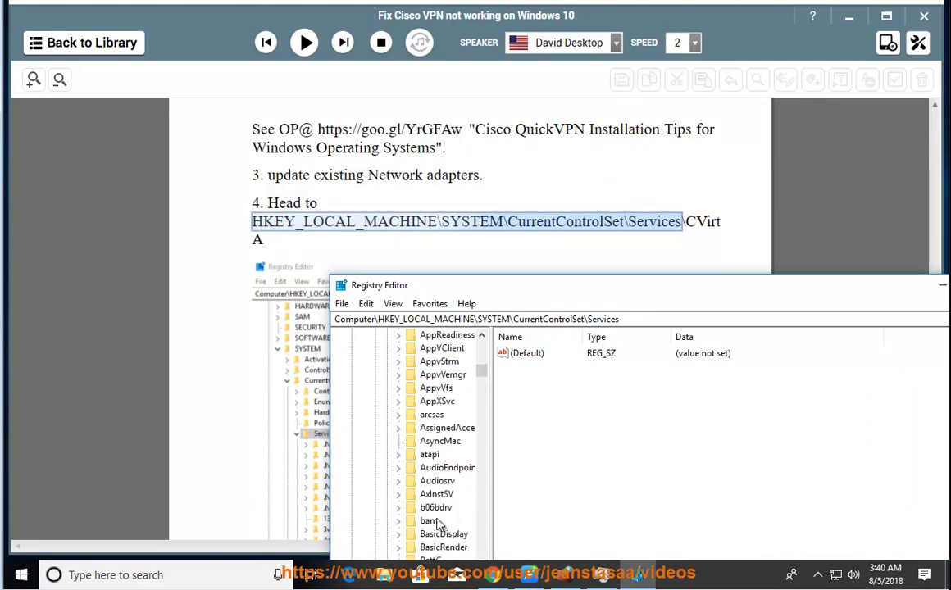
scroll(437, 524, down, 5)
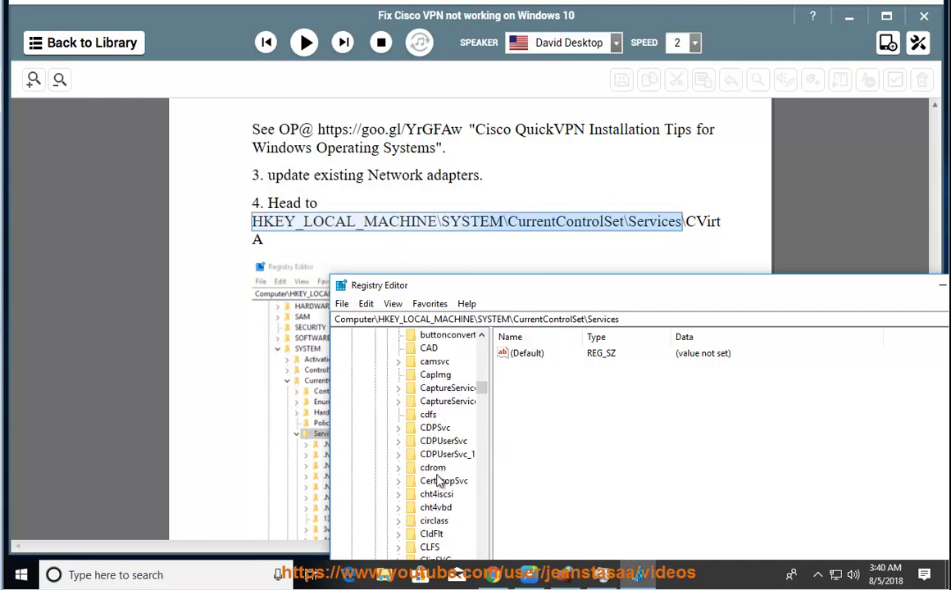
scroll(438, 531, down, 8)
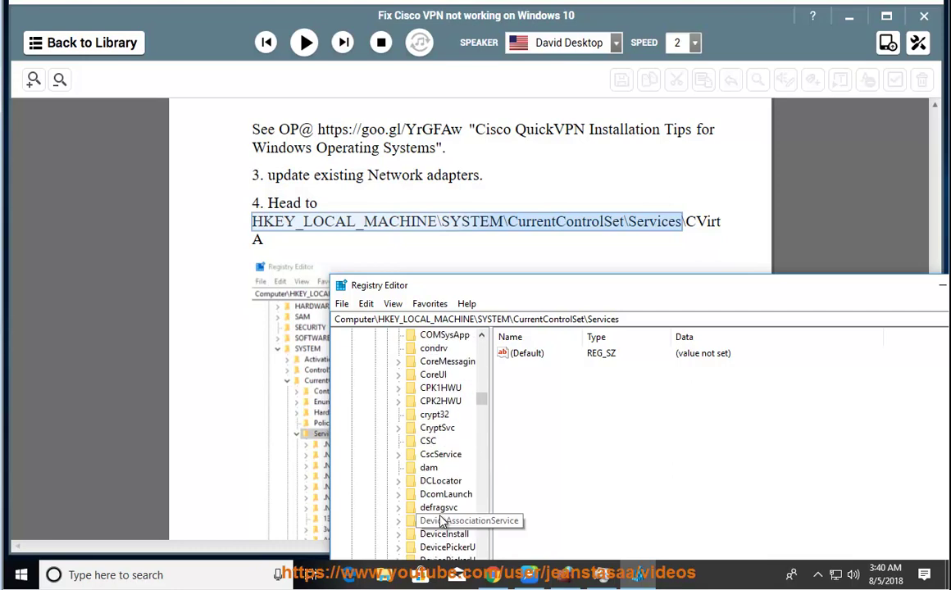
click(440, 454)
key(Up)
key(Up)
Step: Select \CVirtA in the guide's path and scroll to the DisplayName instruction
click(665, 259)
shift+click(682, 221)
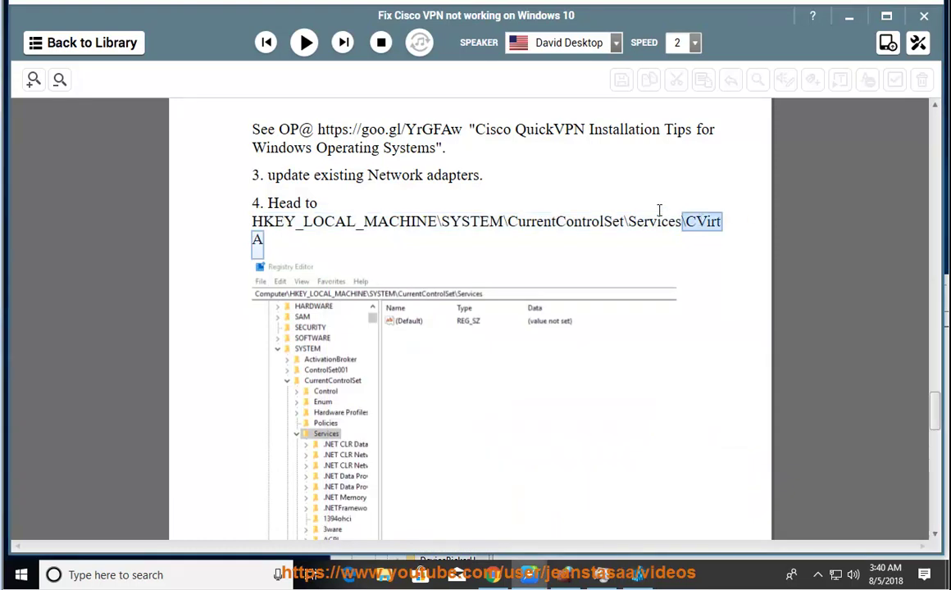
scroll(668, 309, down, 2)
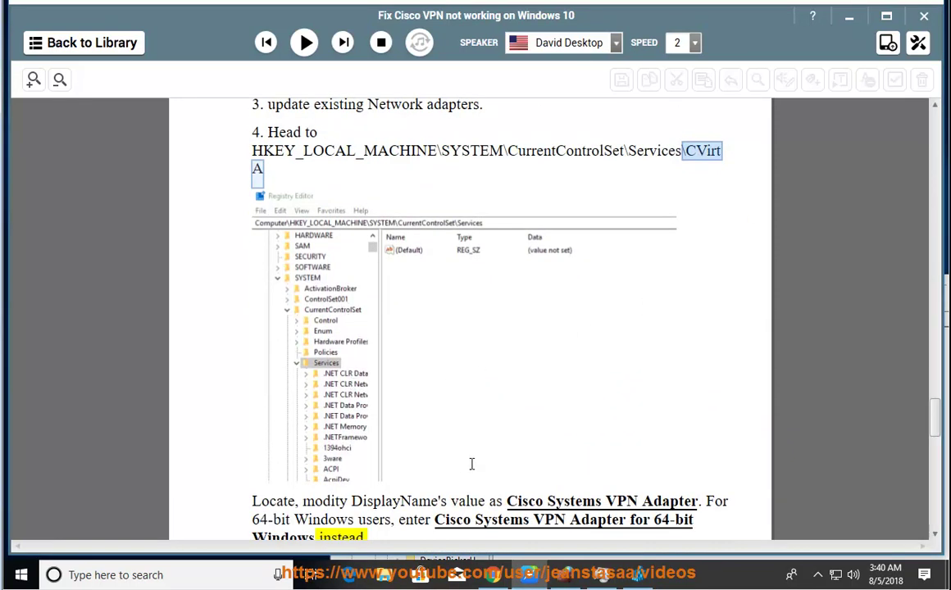
scroll(448, 416, down, 3)
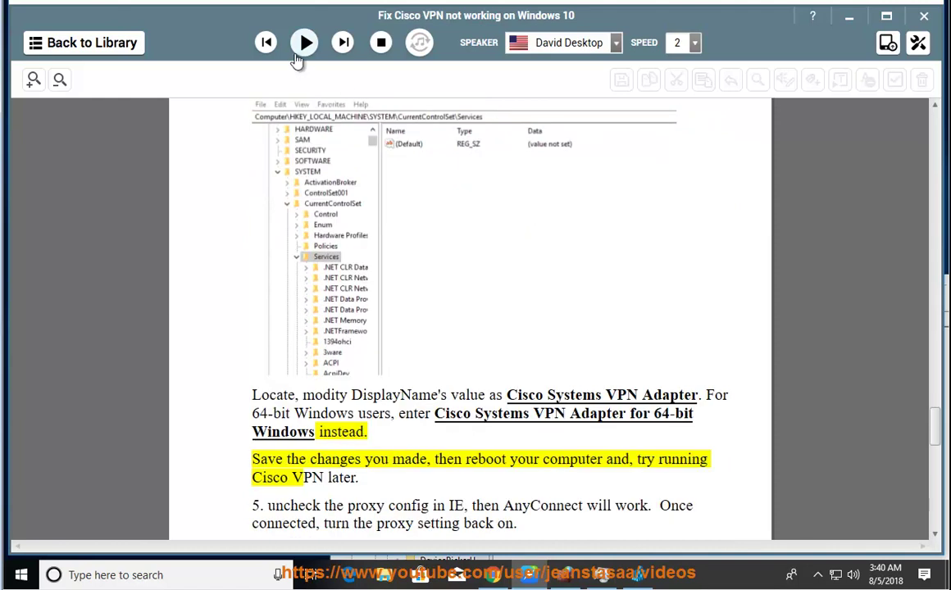